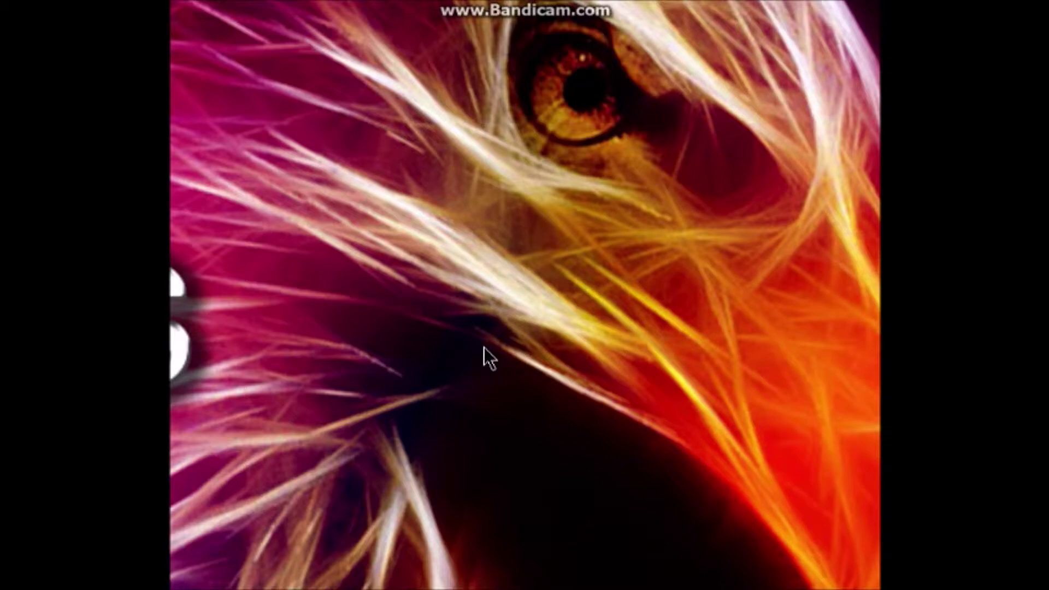
Create a blank text file named 'New Text Document' and move it near the desktop's top.
{"action": "right_click", "coordinate": [490, 242]}
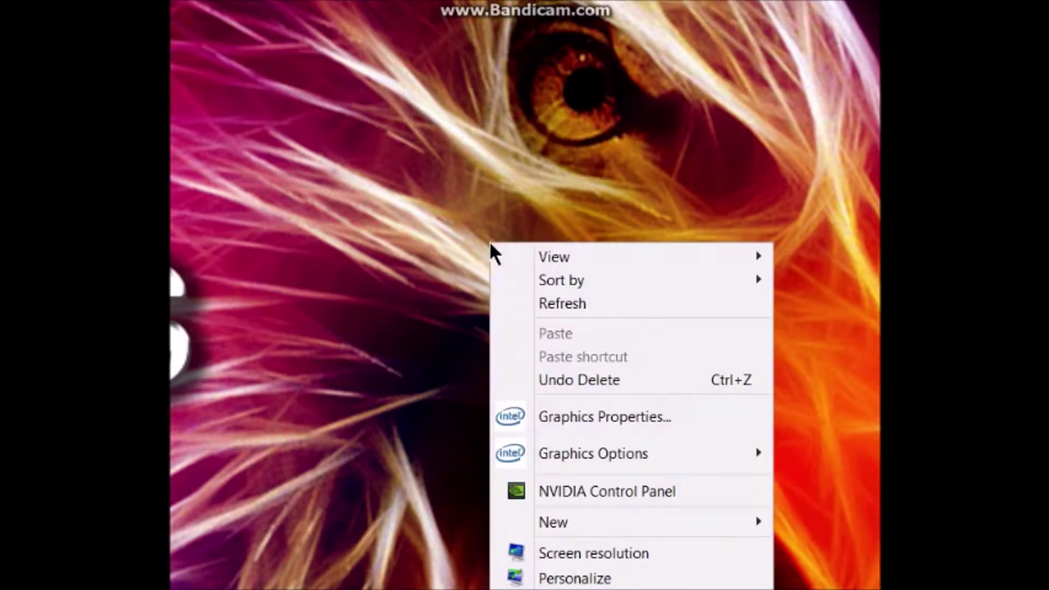
{"action": "mouse_move", "coordinate": [631, 523]}
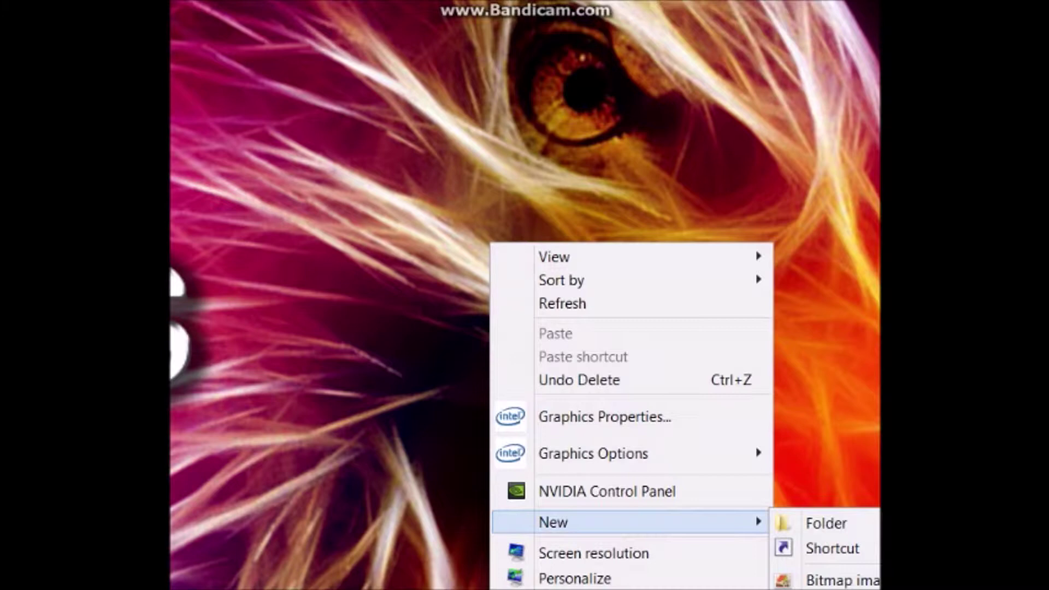
{"action": "left_click", "coordinate": [825, 589]}
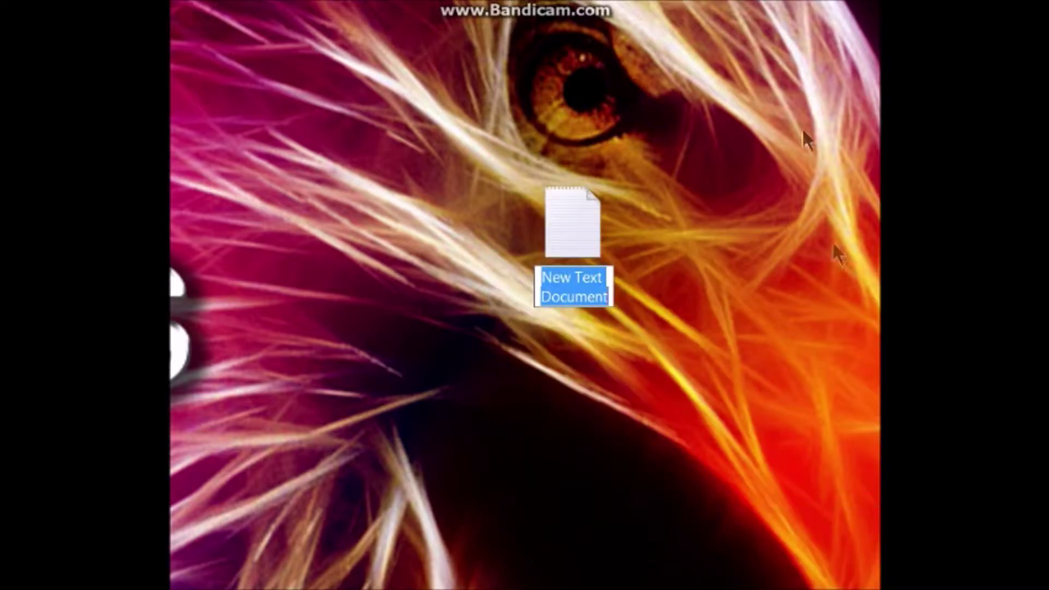
{"action": "key", "text": "Return"}
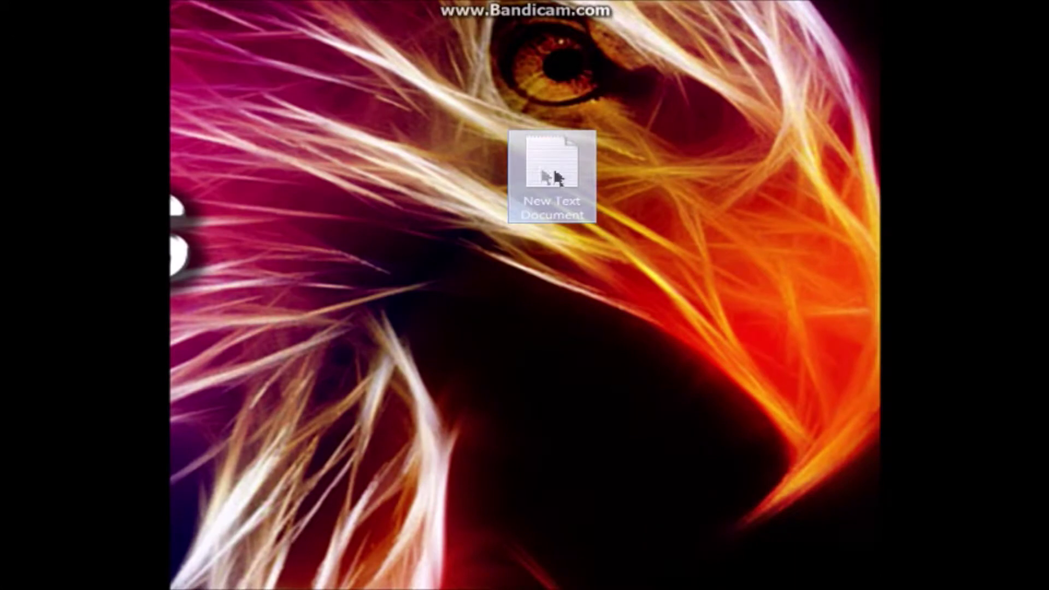
{"action": "left_click_drag", "start_coordinate": [552, 172], "coordinate": [409, 103]}
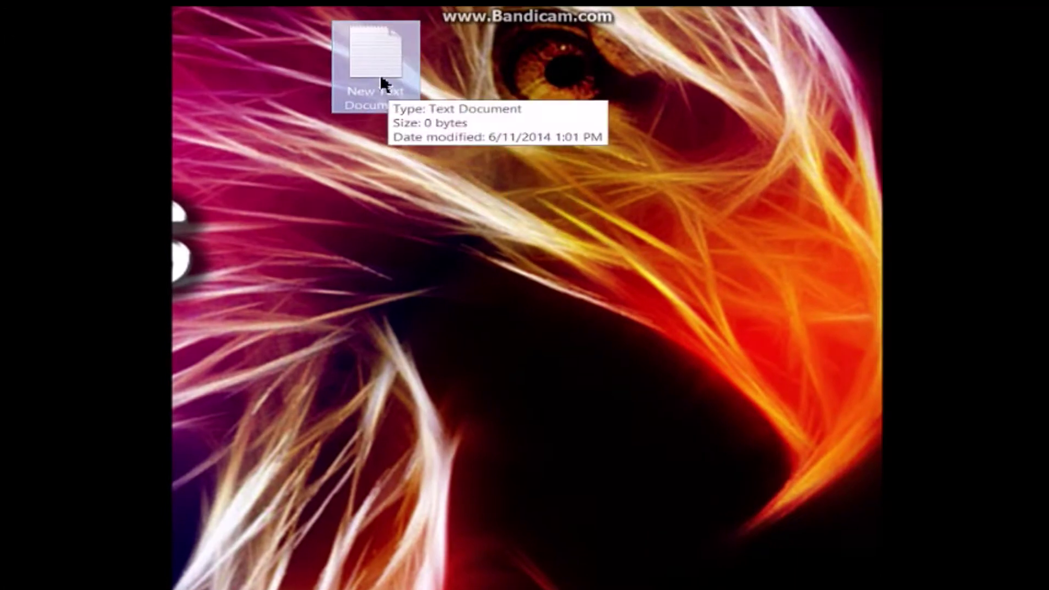
{"action": "right_click", "coordinate": [381, 82]}
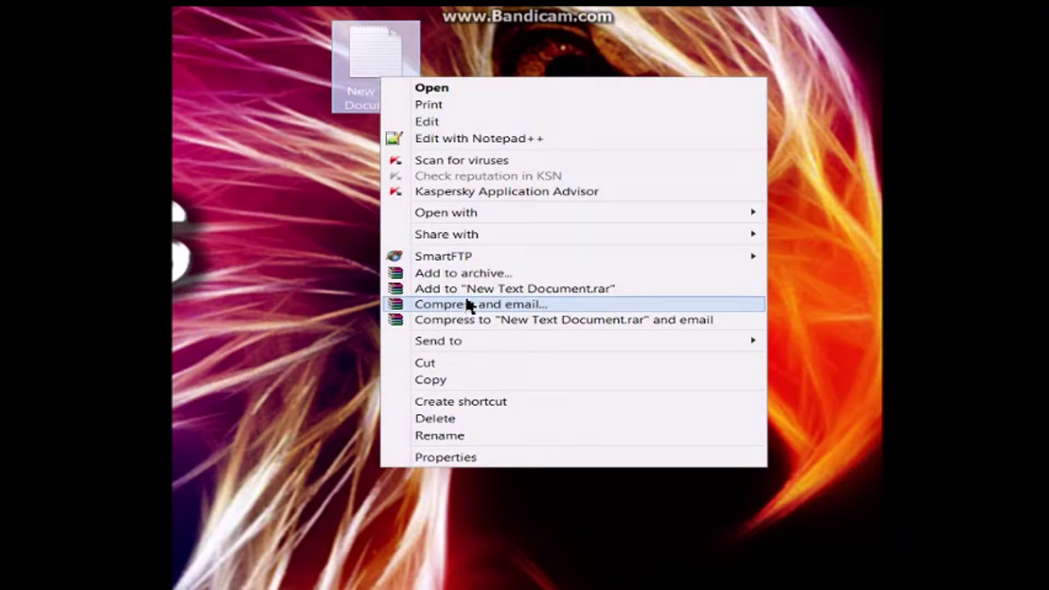
Start compressing the text document into an archive and review its Advanced options.
{"action": "left_click", "coordinate": [466, 301]}
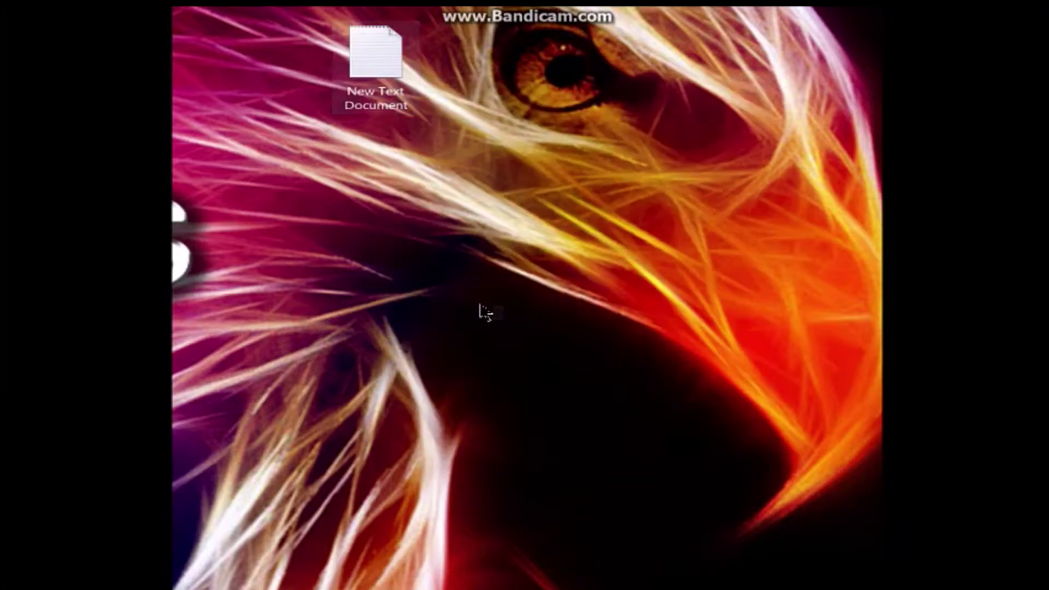
{"action": "left_click_drag", "start_coordinate": [99, 80], "coordinate": [530, 80]}
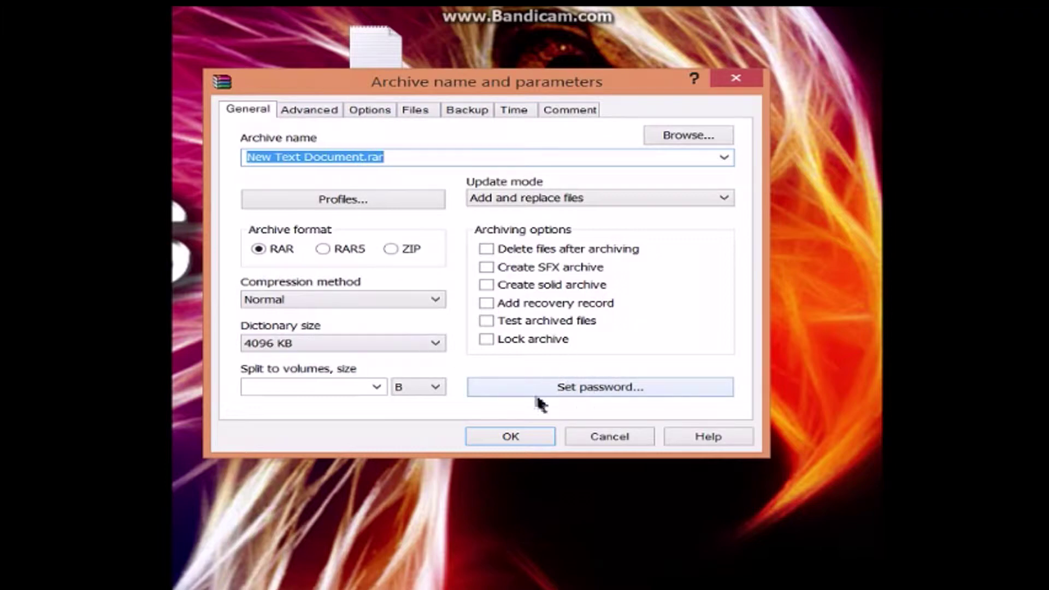
{"action": "left_click", "coordinate": [332, 111]}
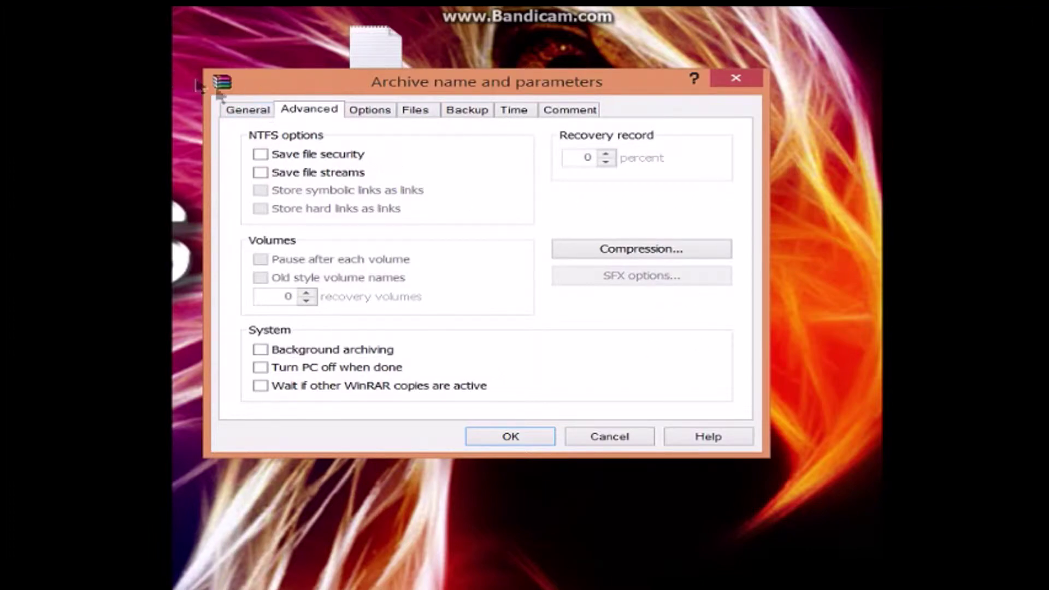
{"action": "left_click", "coordinate": [253, 108]}
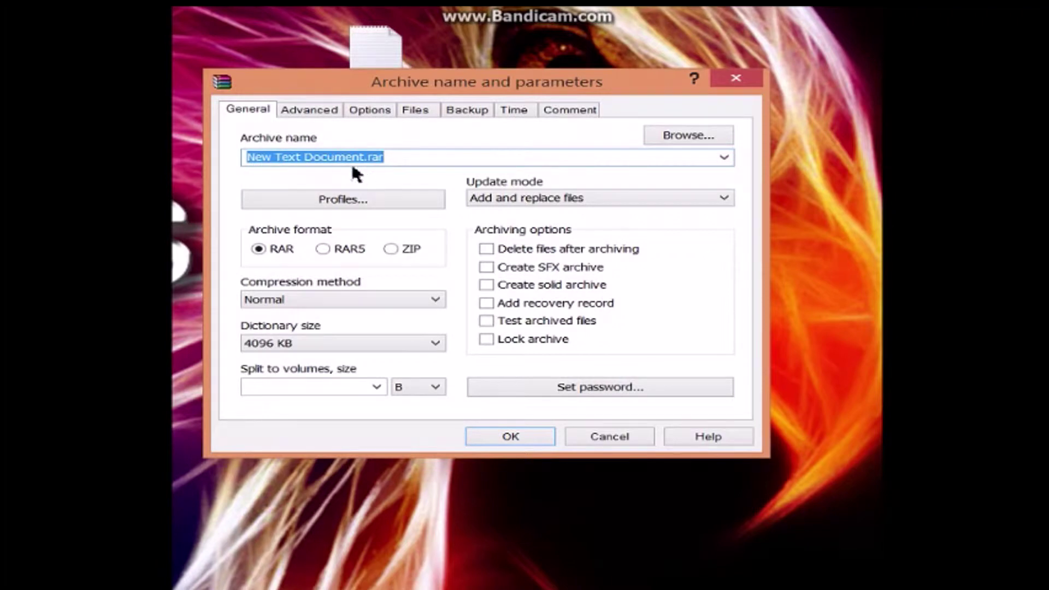
Rename the archive to 'You can't access me.rar'.
{"action": "left_click", "coordinate": [367, 157]}
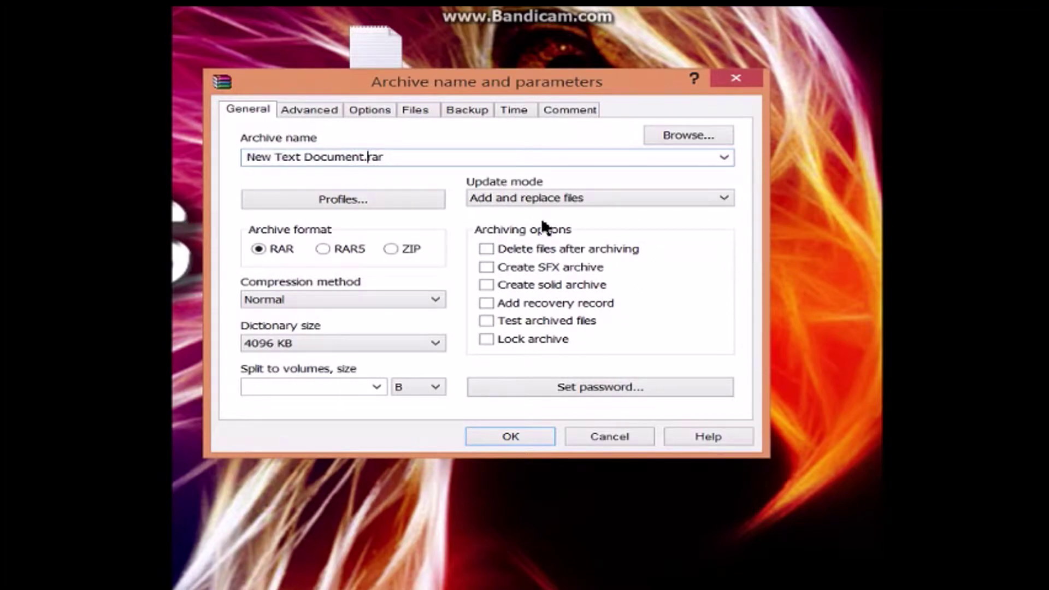
{"action": "key", "text": "BackSpace"}
{"action": "key", "text": "BackSpace"}
{"action": "key", "text": "BackSpace"}
{"action": "key", "text": "BackSpace"}
{"action": "key", "text": "BackSpace"}
{"action": "key", "text": "BackSpace"}
{"action": "key", "text": "BackSpace"}
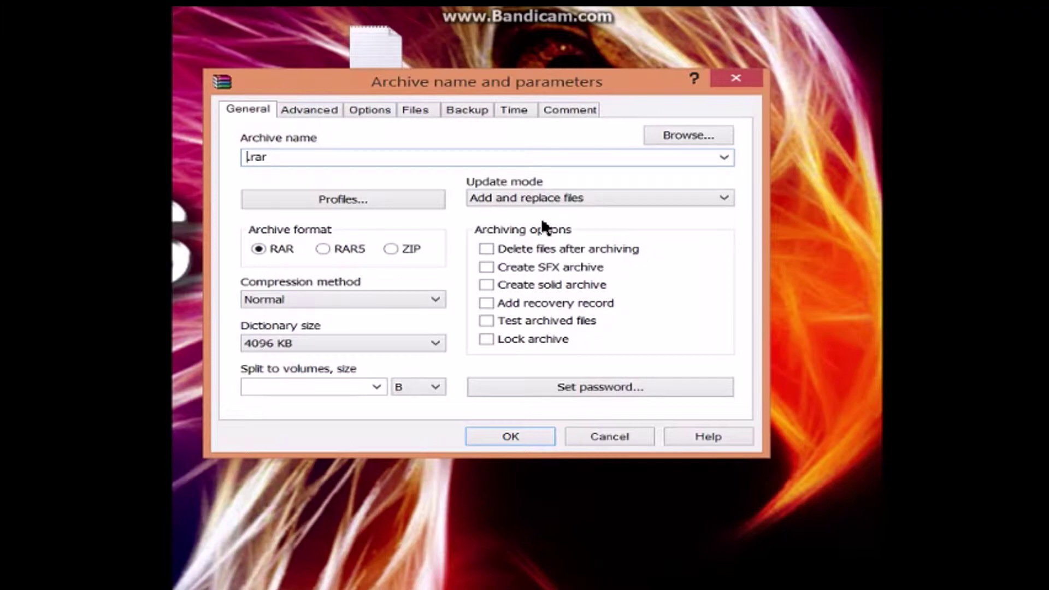
{"action": "type", "text": "YE"}
{"action": "key", "text": "BackSpace"}
{"action": "key", "text": "BackSpace"}
{"action": "type", "text": "You can't"}
{"action": "type", "text": " adcess me"}
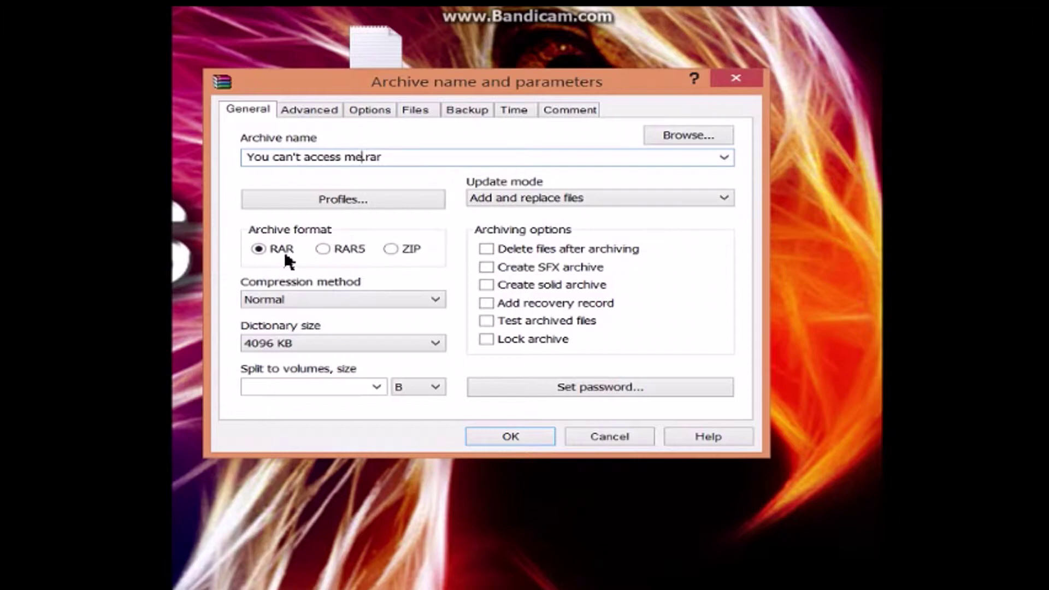
{"action": "left_click", "coordinate": [650, 386]}
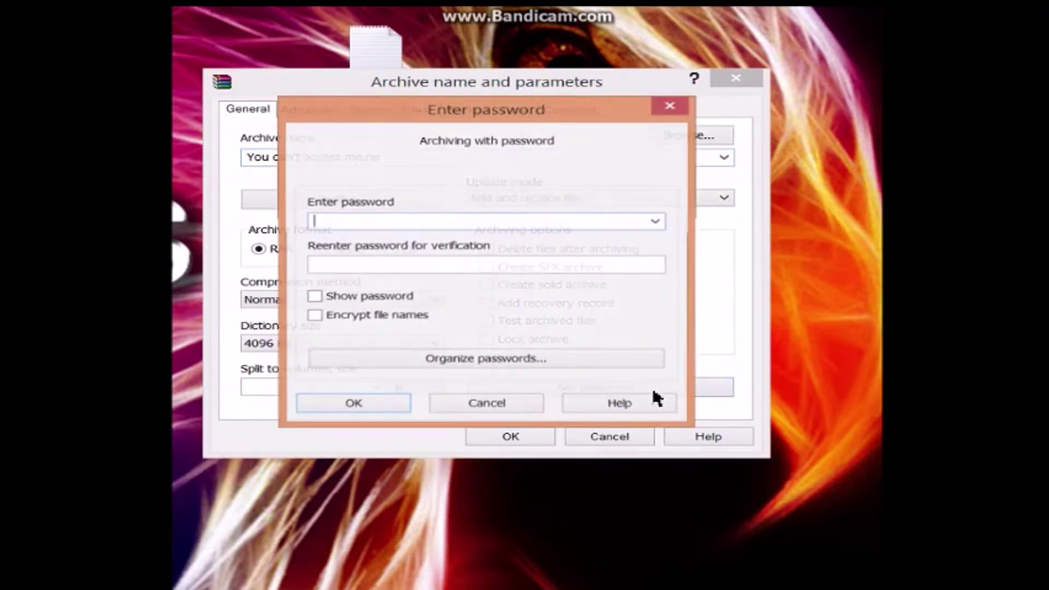
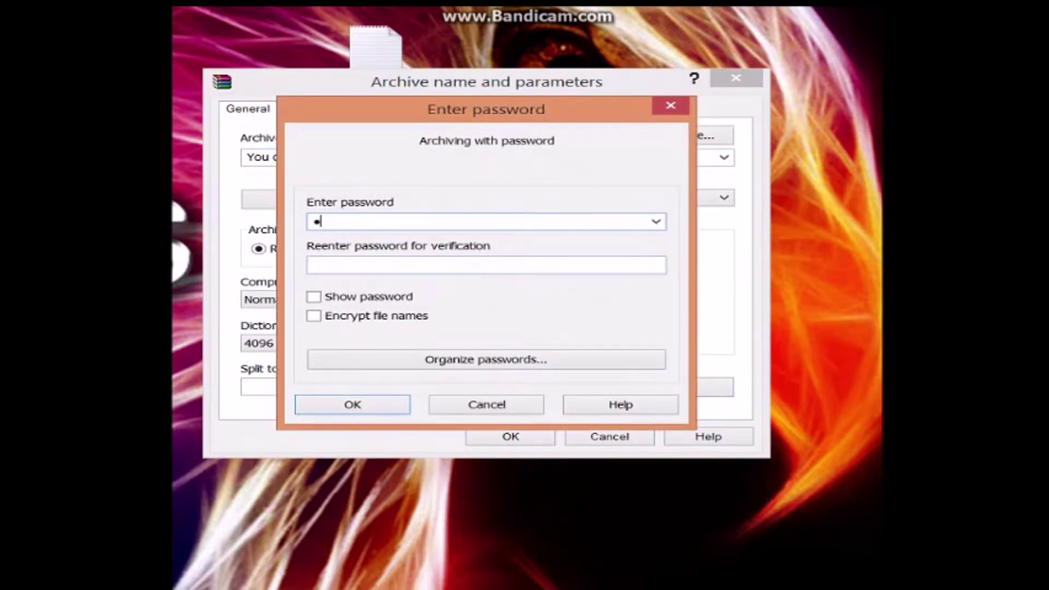
{"action": "key", "text": "Tab"}
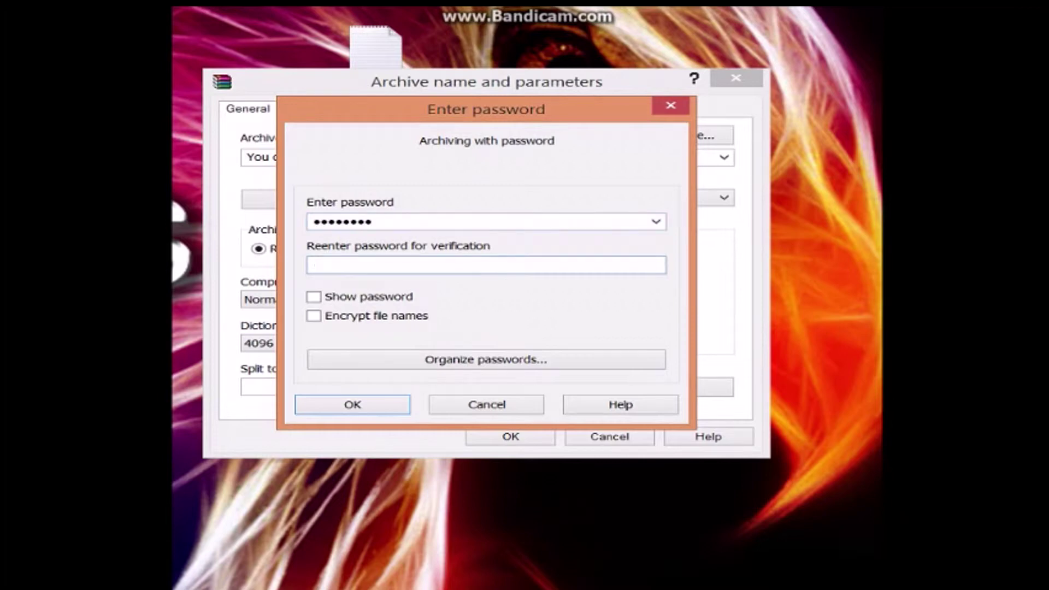
{"action": "left_click", "coordinate": [369, 402]}
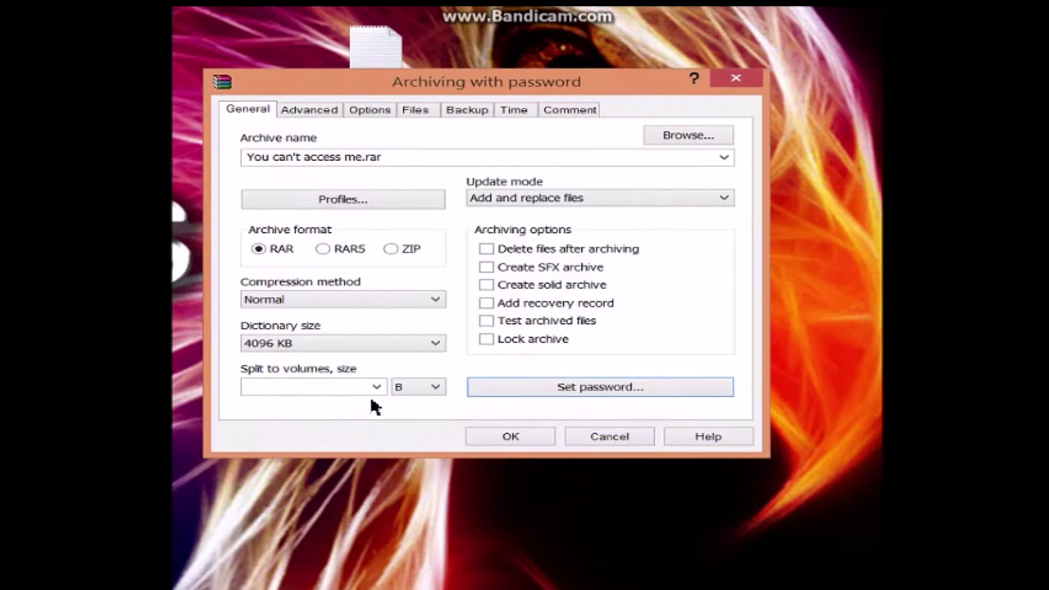
{"action": "left_click", "coordinate": [506, 437]}
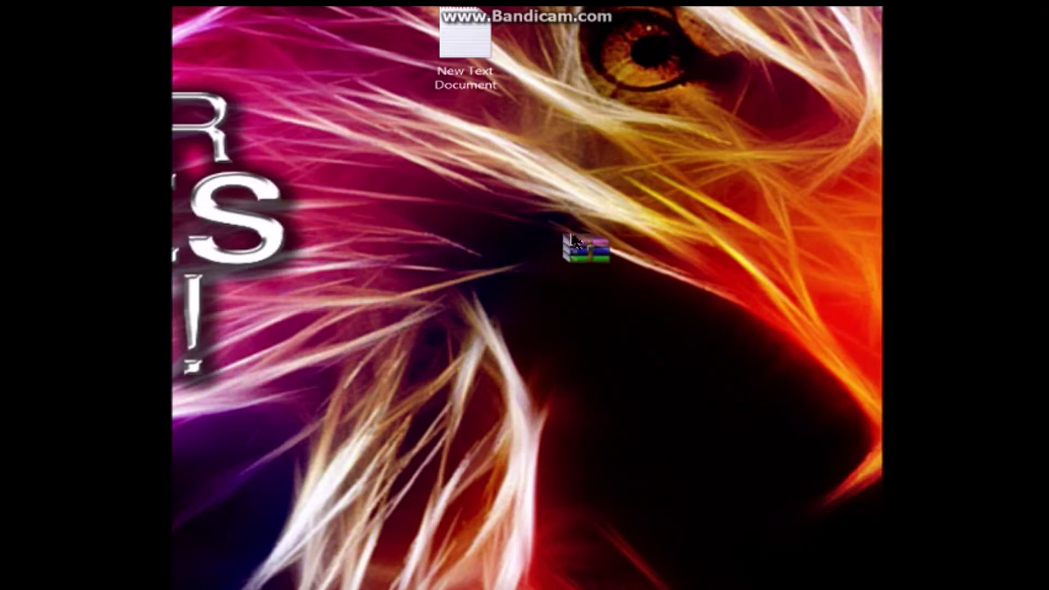
Place the archive and text document side by side, then delete the original text document.
{"action": "left_click_drag", "start_coordinate": [584, 246], "coordinate": [535, 183]}
{"action": "left_click_drag", "start_coordinate": [464, 38], "coordinate": [445, 183]}
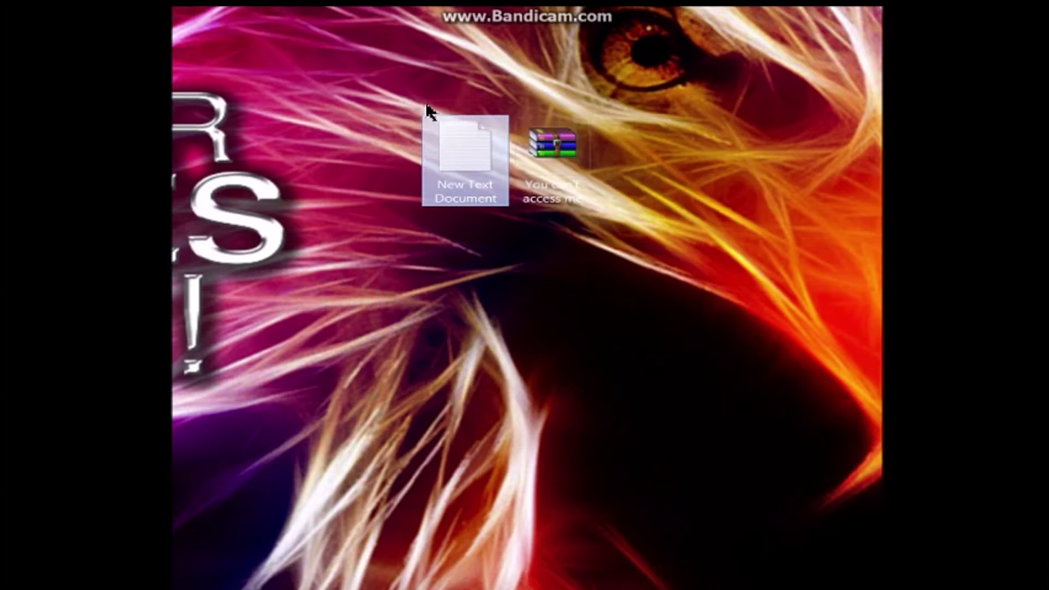
{"action": "right_click", "coordinate": [447, 159]}
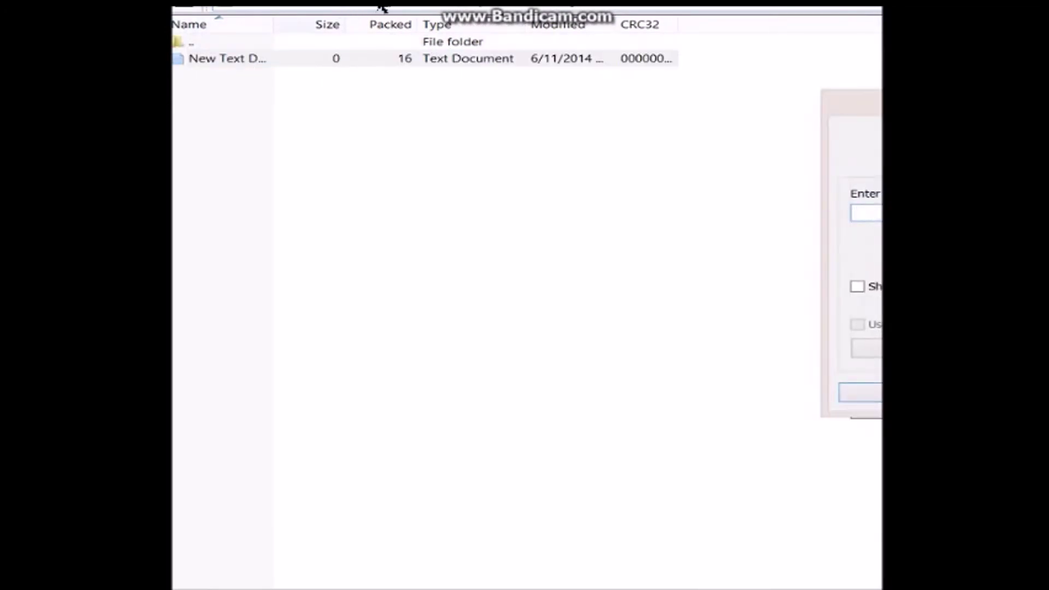
{"action": "left_click_drag", "start_coordinate": [381, 7], "coordinate": [865, 32]}
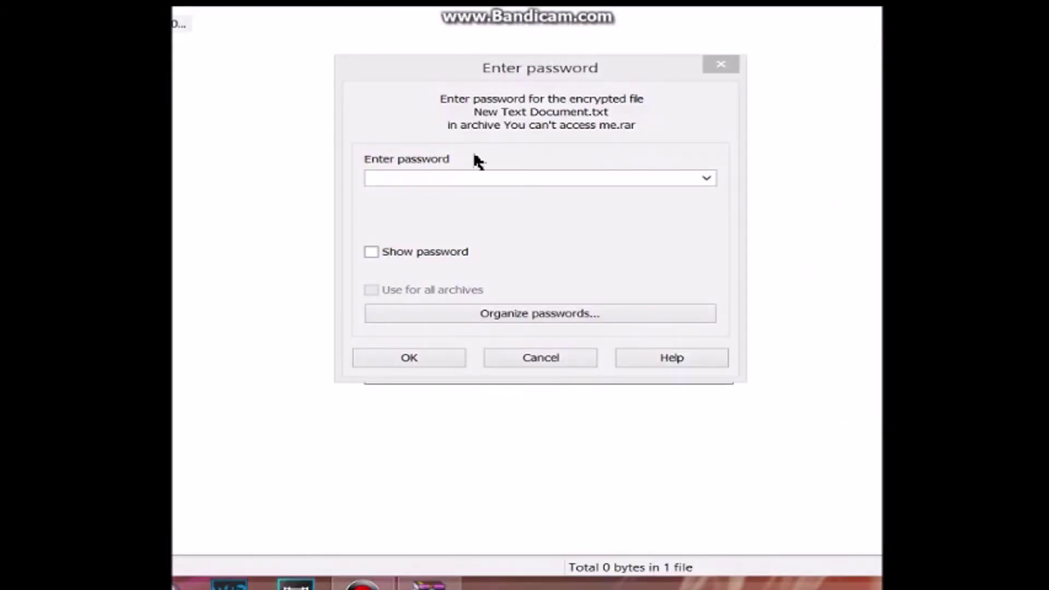
{"action": "left_click", "coordinate": [457, 180]}
{"action": "type", "text": "***"}
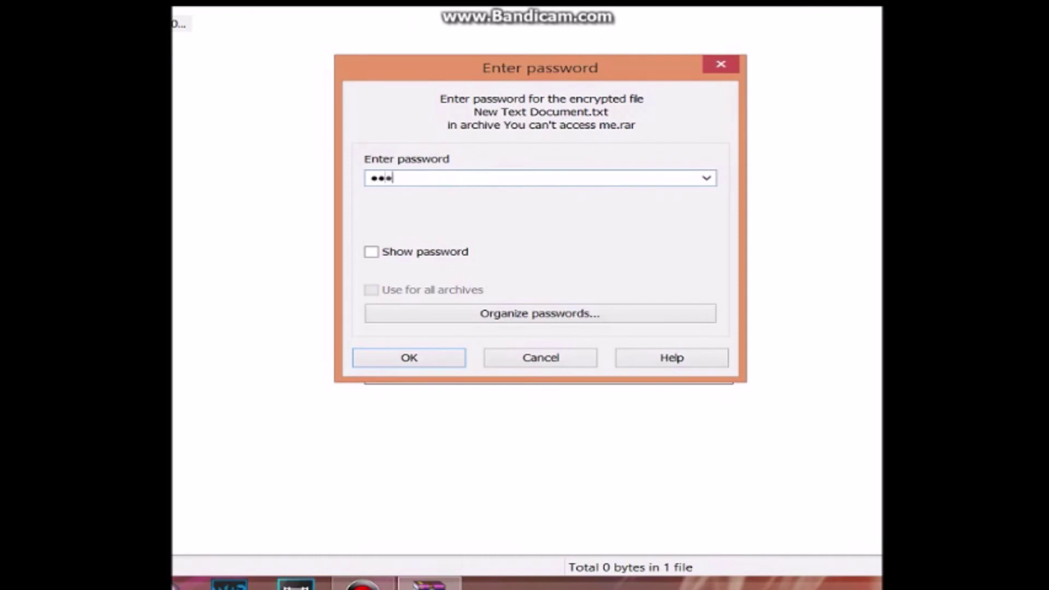
{"action": "type", "text": "******"}
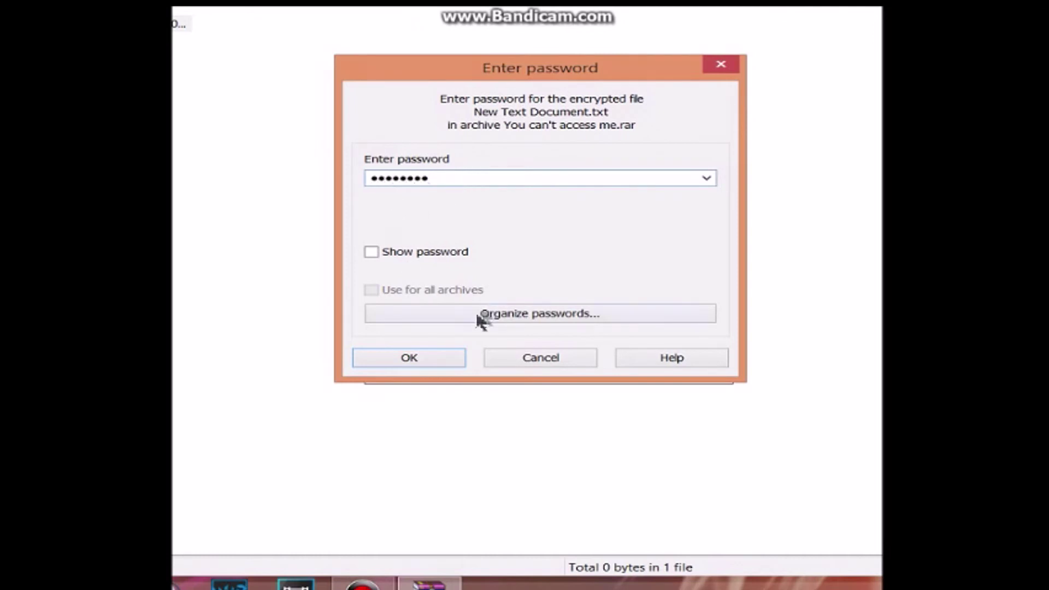